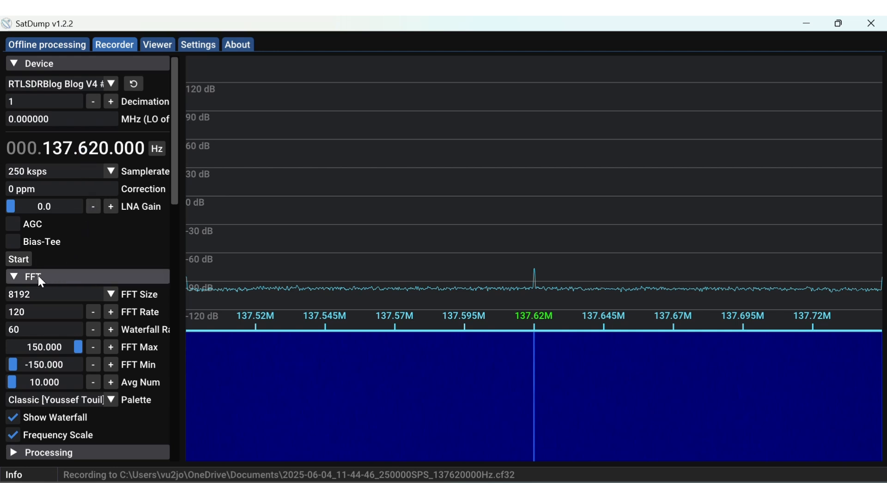
- Hide and restore the waterfall display, and do the same with the frequency scale
scroll(39, 280, "down", 4)
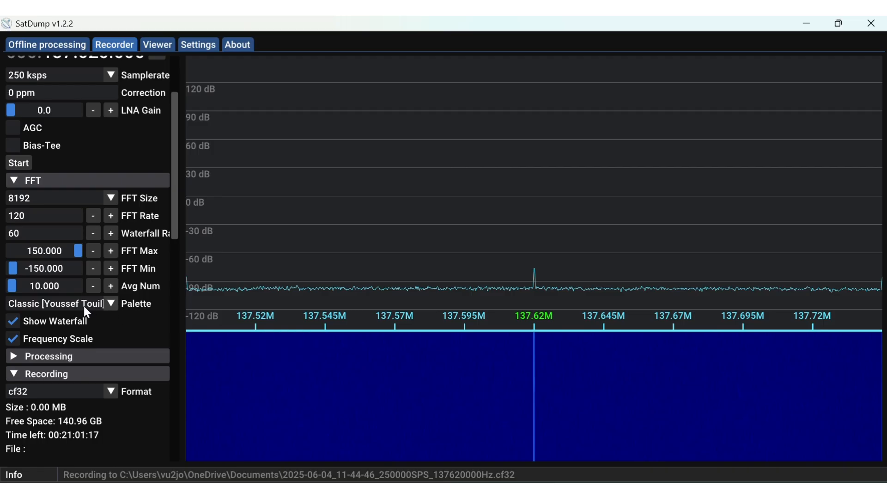
left_click(13, 321)
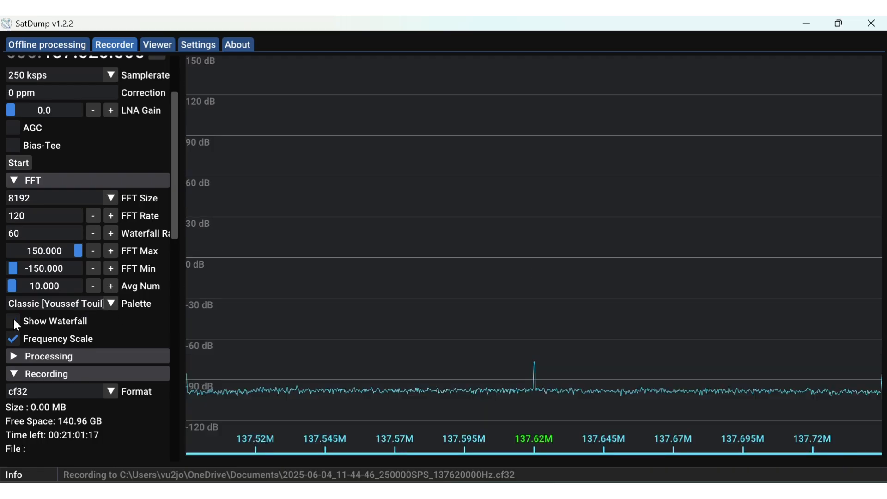
left_click(14, 322)
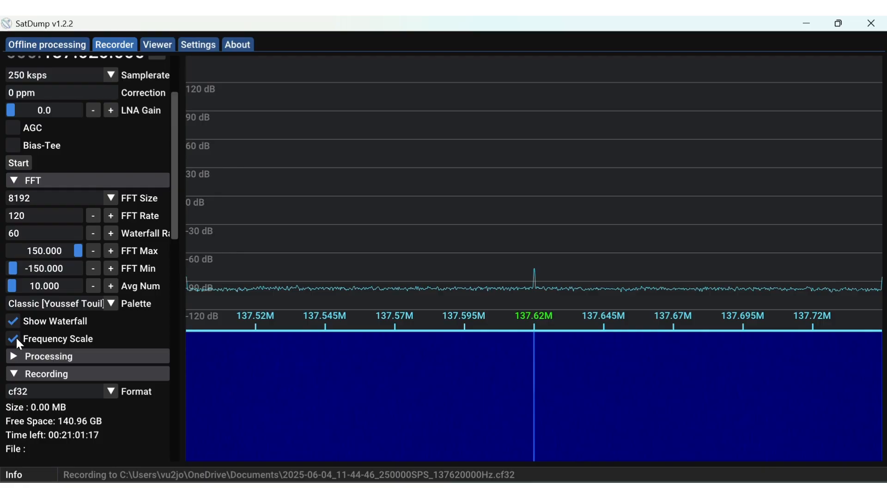
left_click(15, 340)
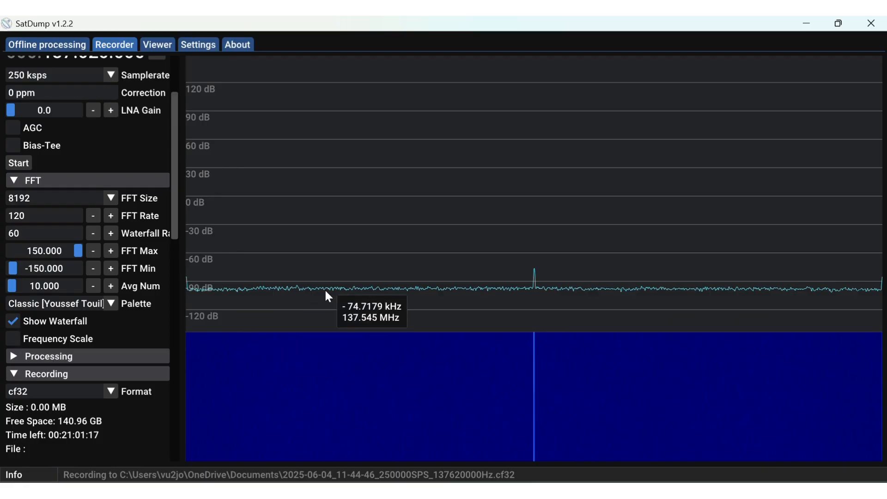
left_click(16, 340)
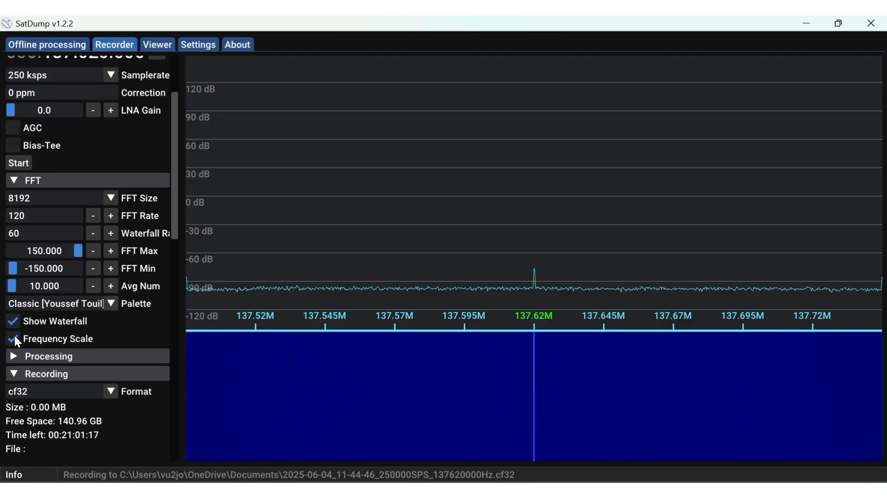
- Look through the recorder's tracking section and its list of selectable satellites, keeping NOAA 15 selected
scroll(68, 333, "down", 2)
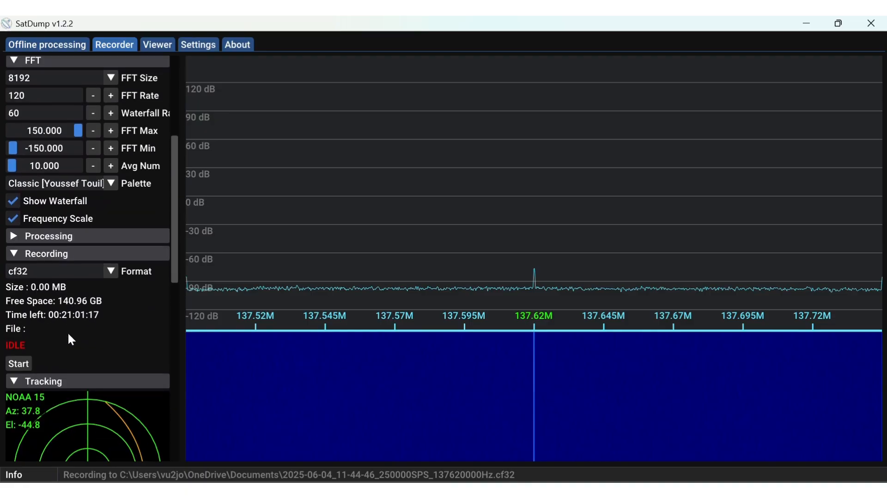
scroll(67, 332, "down", 2)
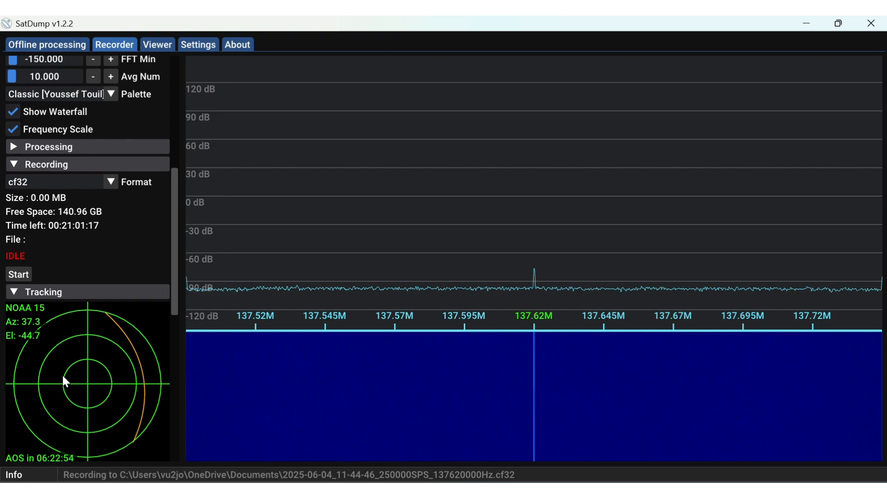
scroll(64, 378, "down", 3)
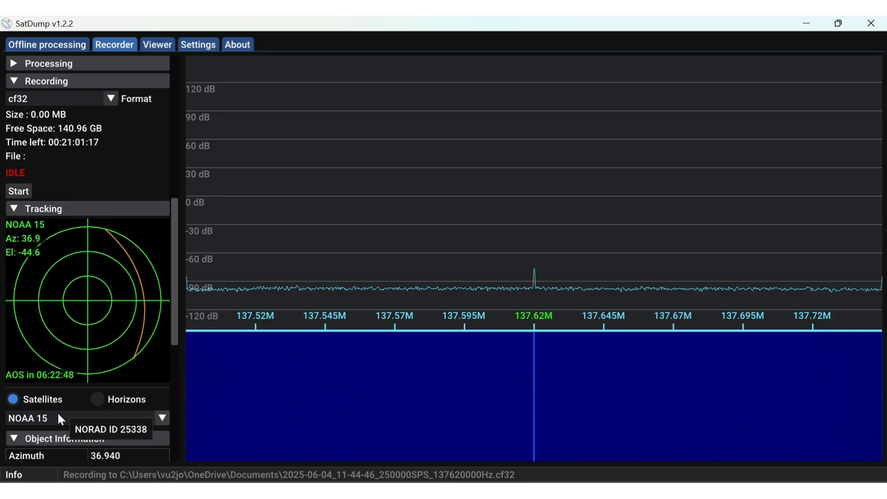
left_click(163, 421)
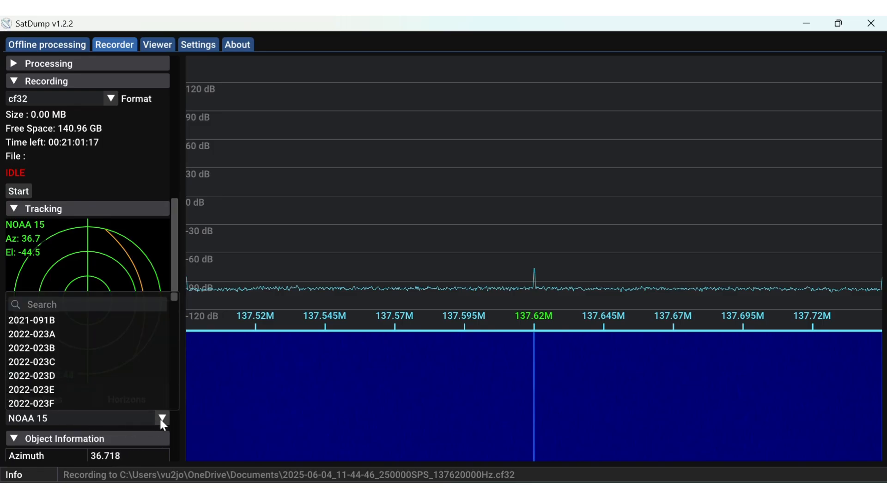
left_click(302, 375)
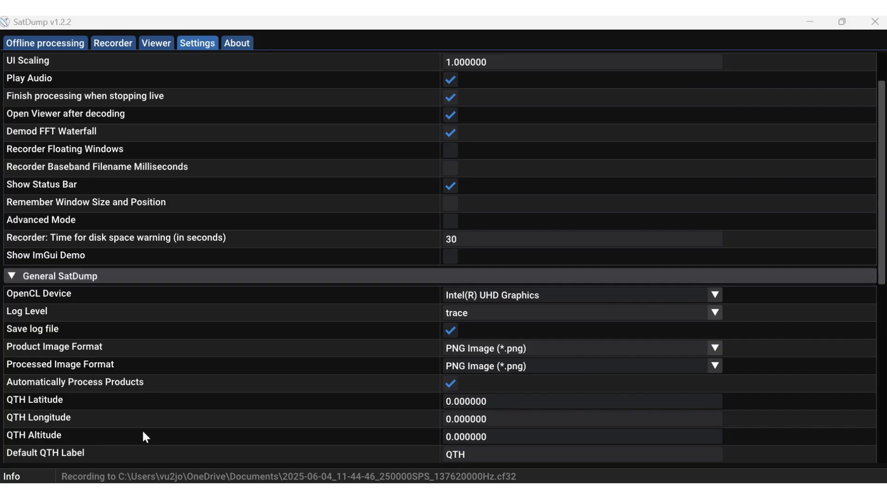
- Set the QTH latitude to 11.2488 in the general settings
left_click(507, 407)
left_click(508, 406)
key("BackSpace")
key("BackSpace")
key("BackSpace")
key("BackSpace")
key("BackSpace")
key("BackSpace")
key("BackSpace")
key("BackSpace")
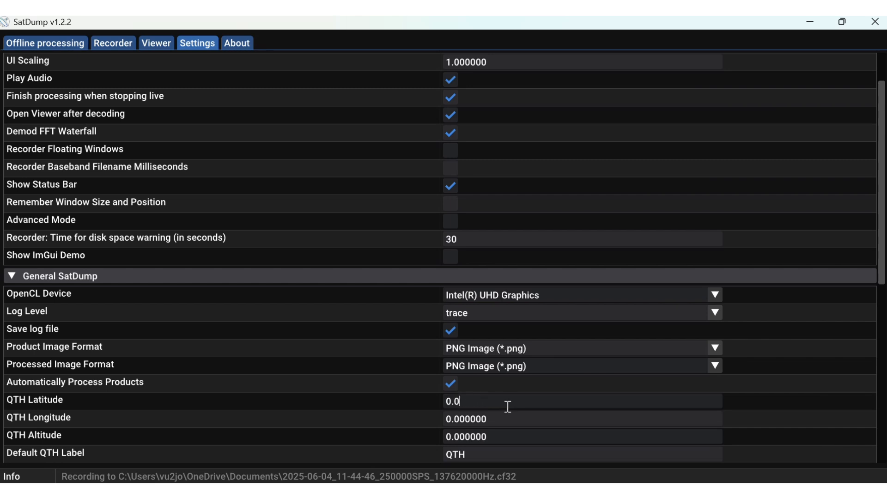
type("11.2488")
- Set the QTH longitude to 75.7839 and the QTH altitude to 11
left_click(496, 423)
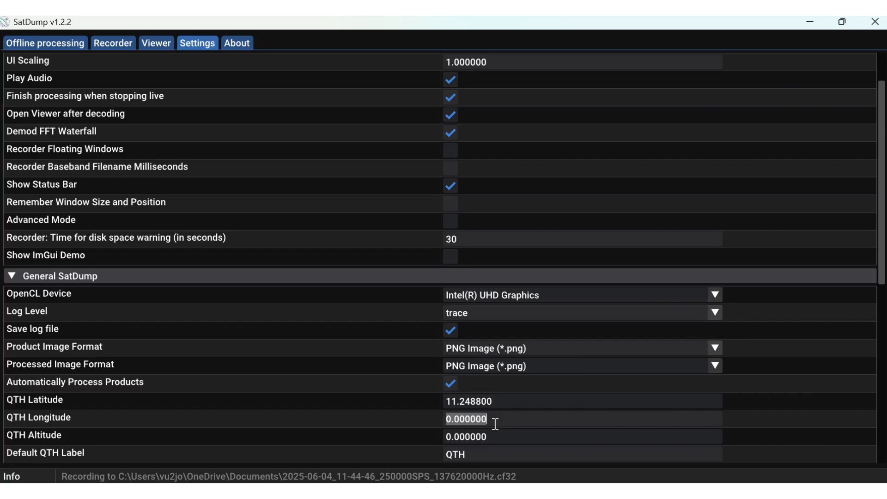
type("7")
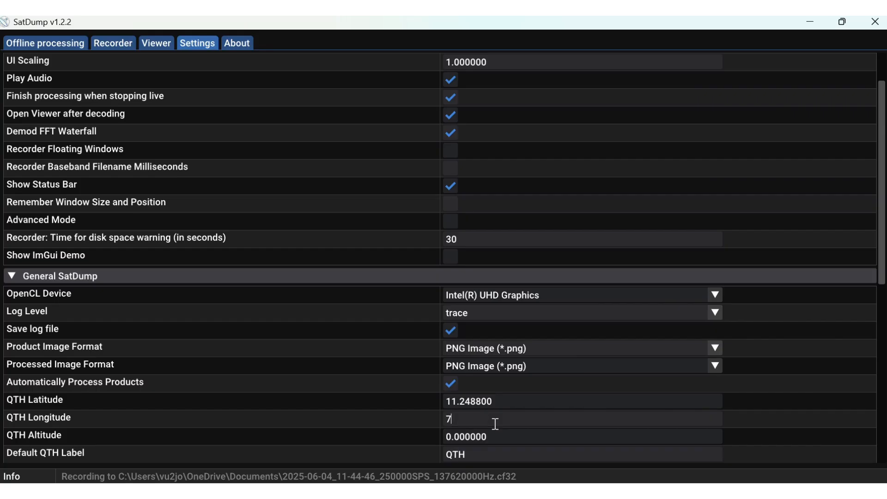
type("5.7839")
left_click(496, 435)
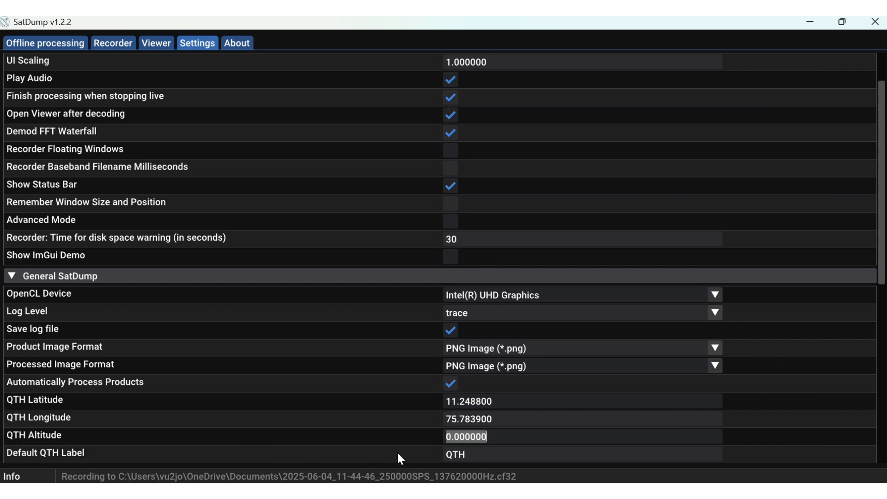
type("11")
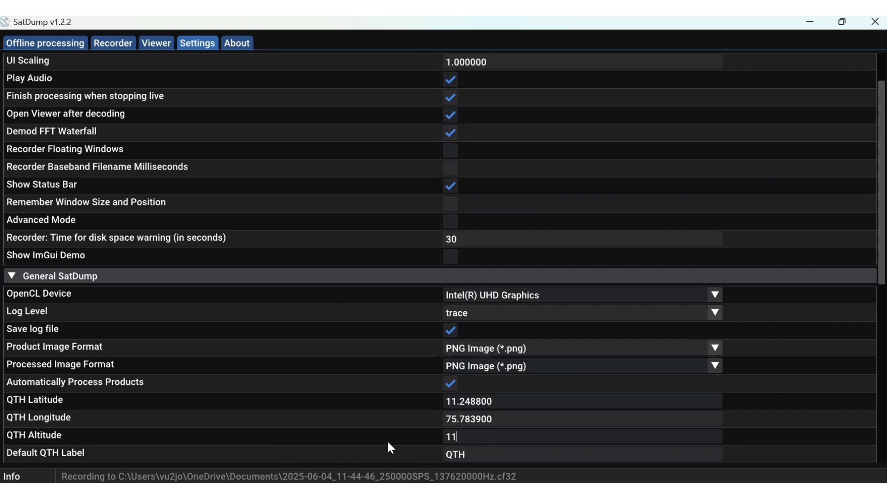
key("Return")
- Review the remaining general settings and the recorder's NOAA 15 pass plot and object information
scroll(389, 439, "down", 2)
scroll(389, 440, "down", 3)
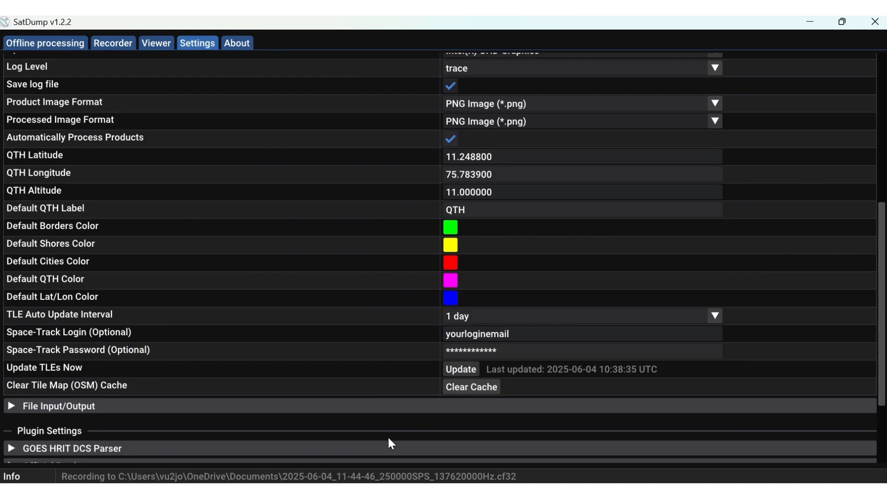
scroll(389, 439, "up", 2)
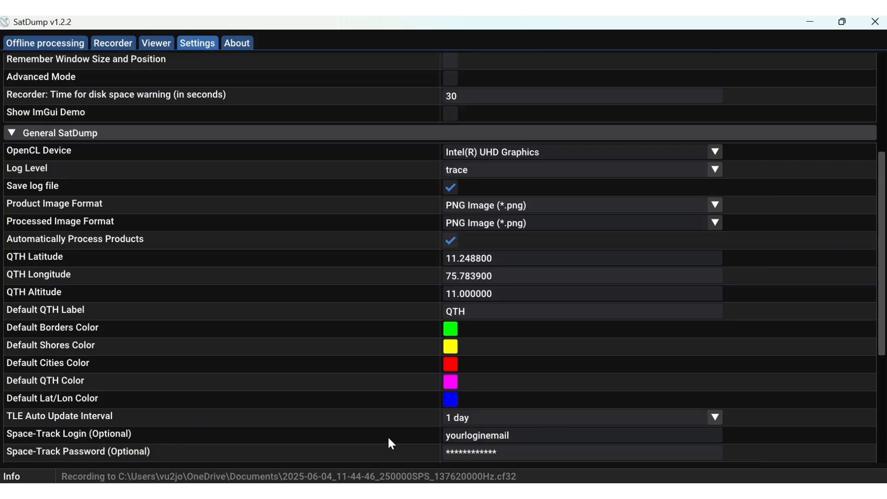
scroll(388, 439, "up", 3)
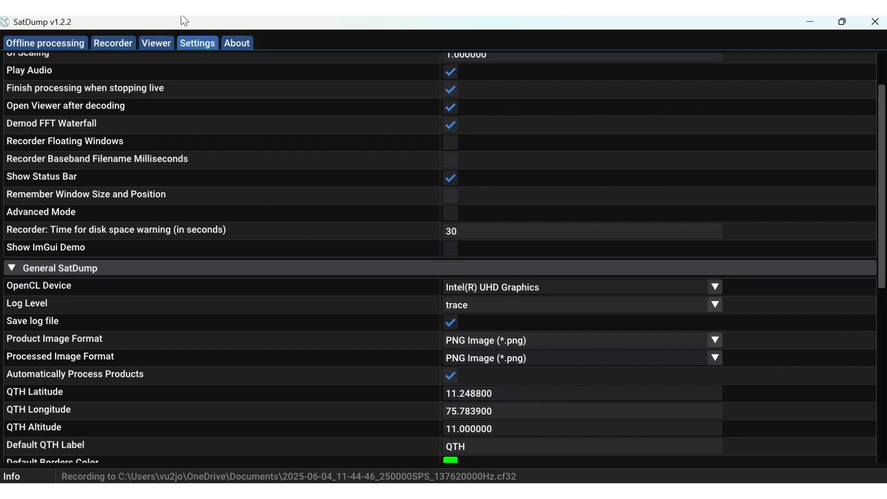
left_click(113, 42)
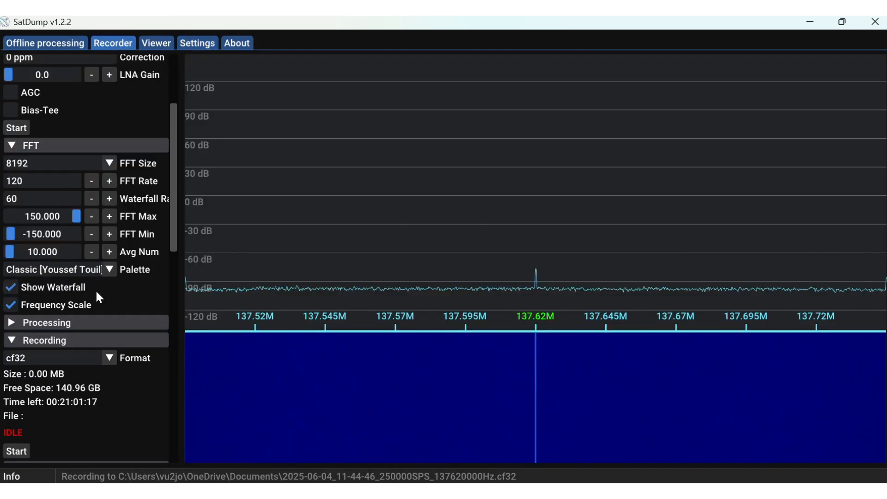
scroll(95, 290, "down", 10)
scroll(95, 289, "up", 2)
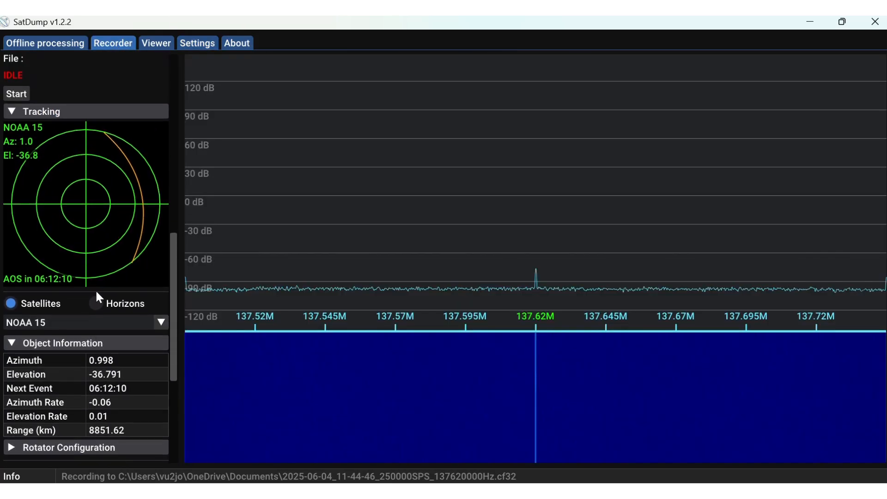
scroll(97, 293, "up", 3)
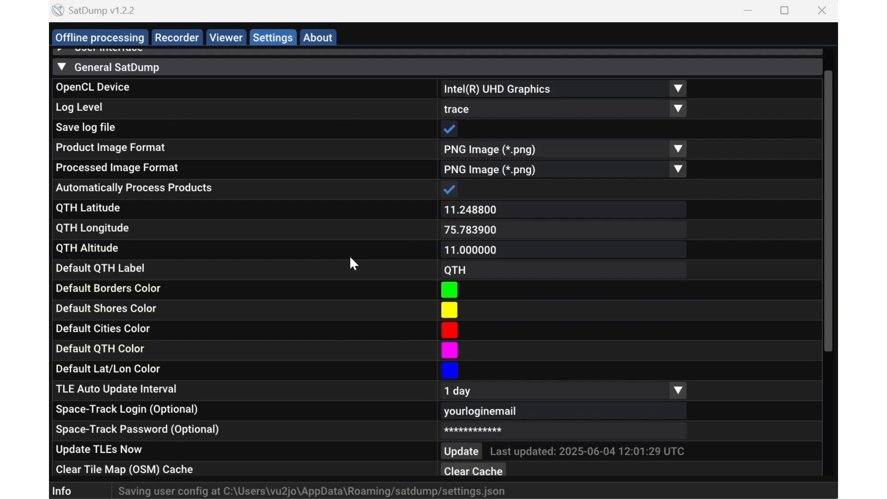
- Save the SatDump settings with the station's QTH coordinates
scroll(343, 254, "down", 5)
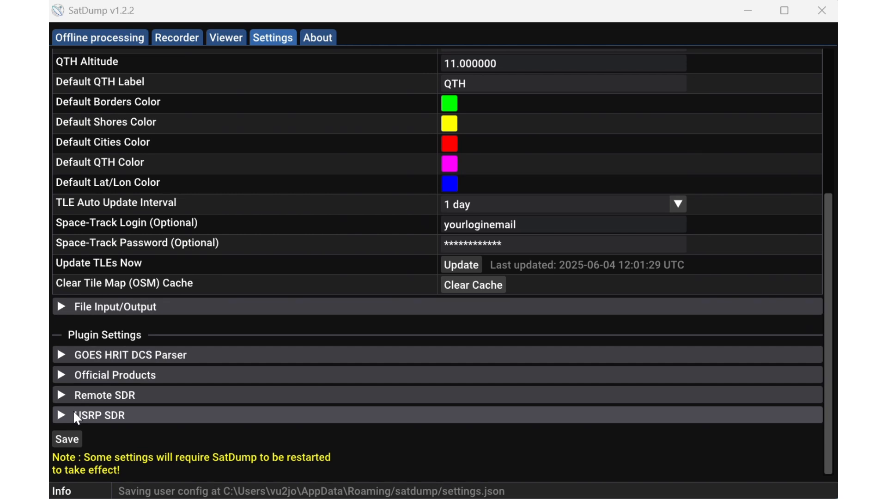
left_click(62, 443)
left_click(64, 442)
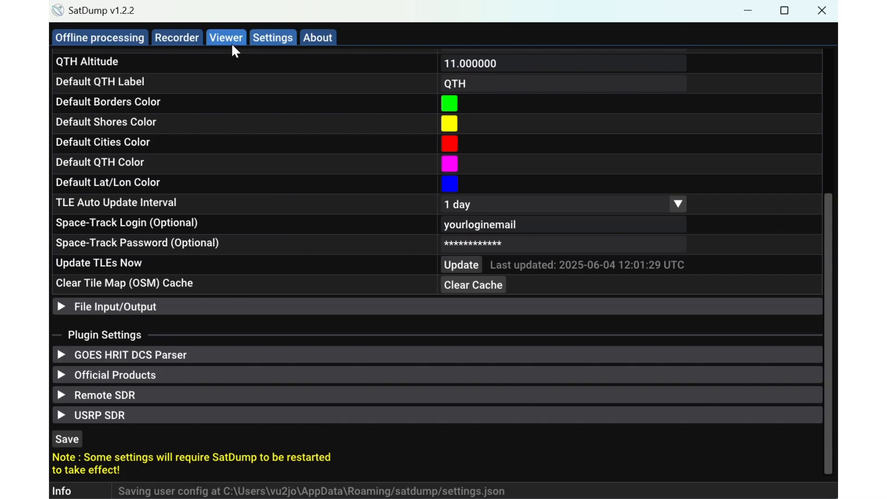
- Return to the recorder and bring up the satellite tracking plot for NOAA 15
left_click(181, 39)
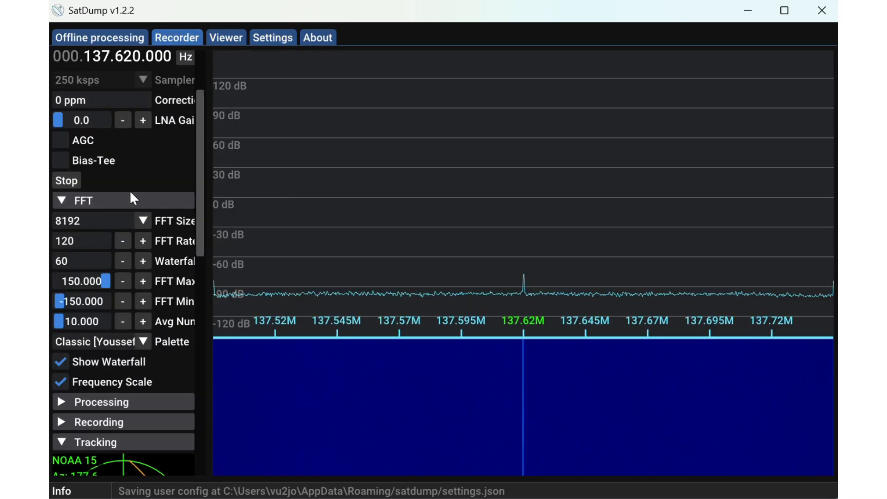
scroll(104, 226, "down", 3)
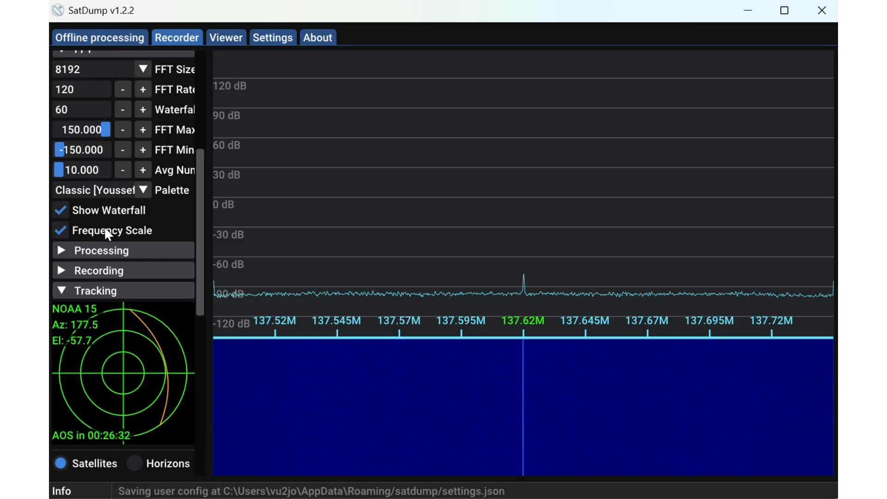